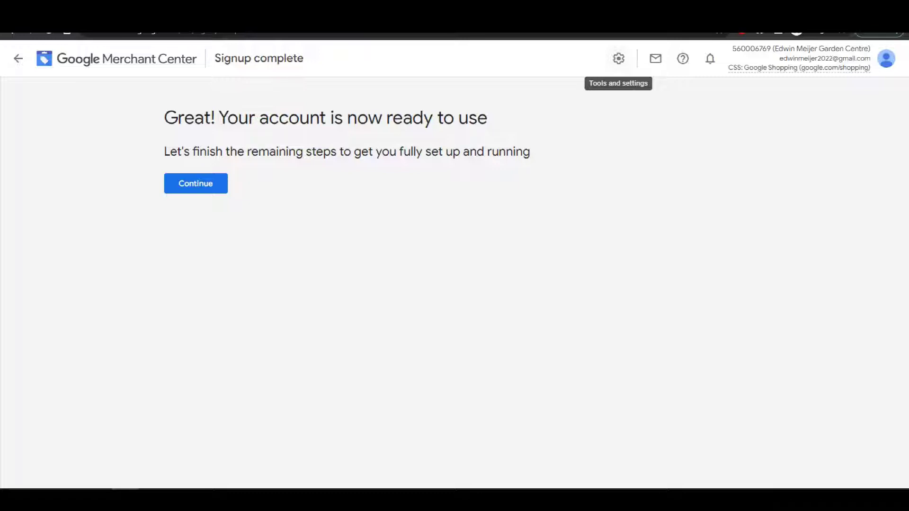
Re-verify the Merchant Center sign-in with the password to reach the Account access user list.
left_click(619, 58)
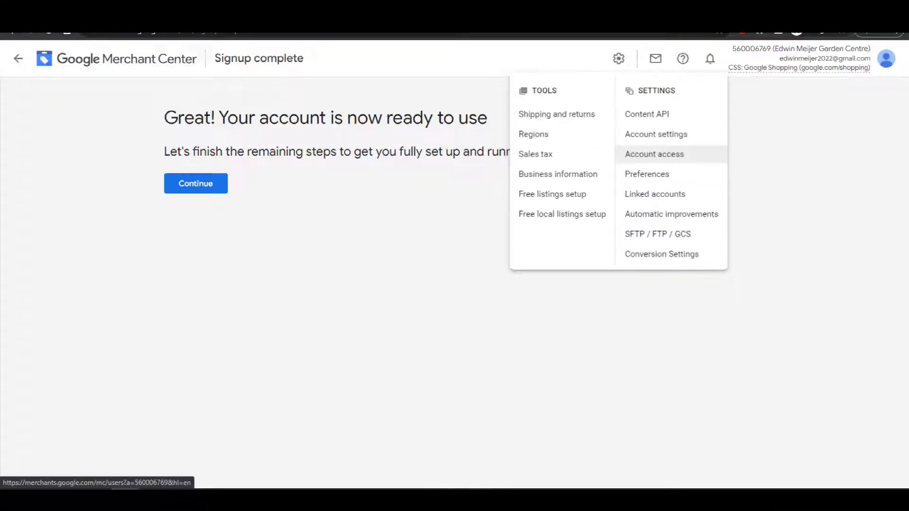
left_click(655, 155)
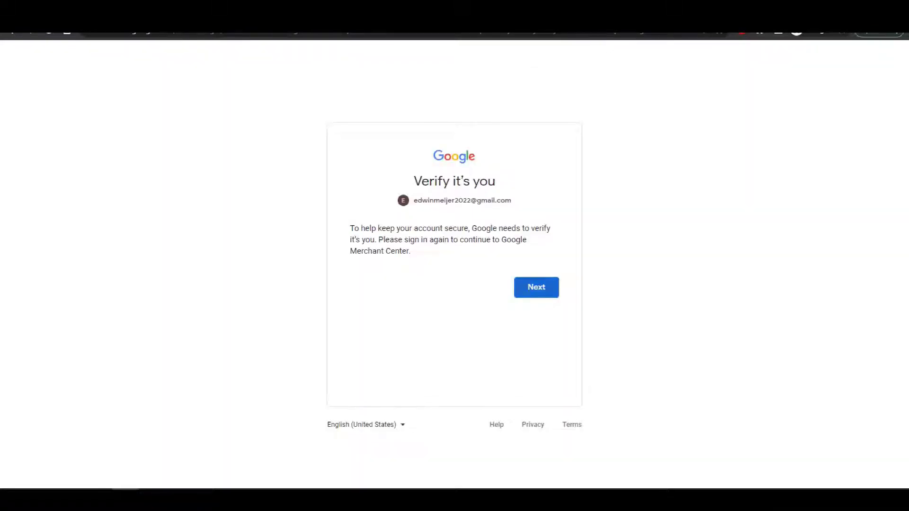
left_click(527, 288)
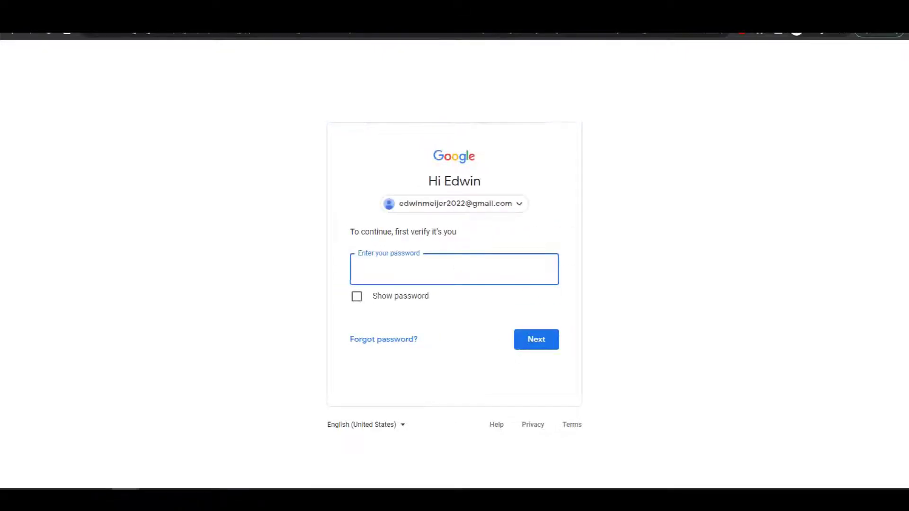
type("••••")
type("•••••")
key("Return")
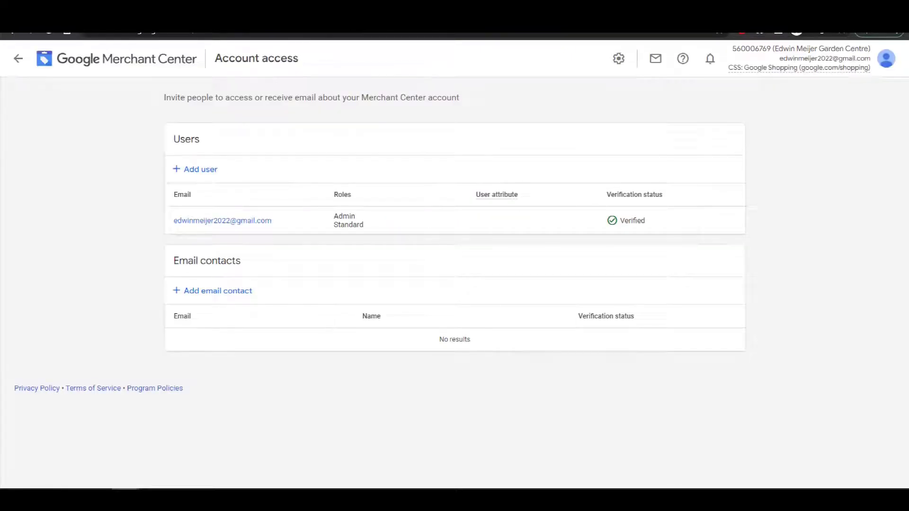
left_click(200, 169)
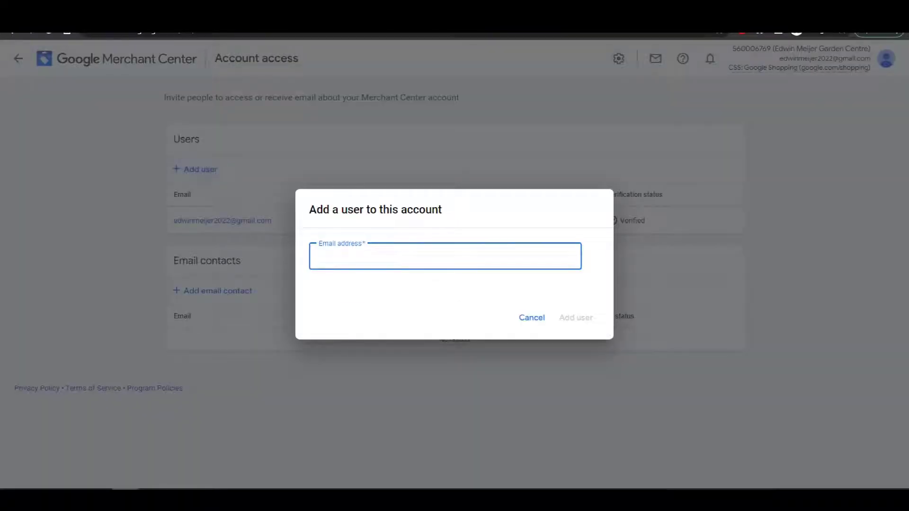
key("Tab")
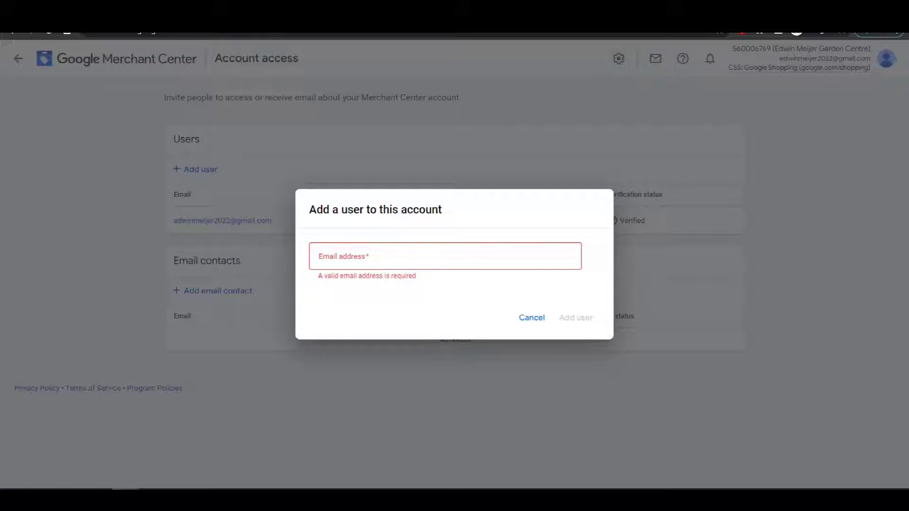
key("shift+Tab")
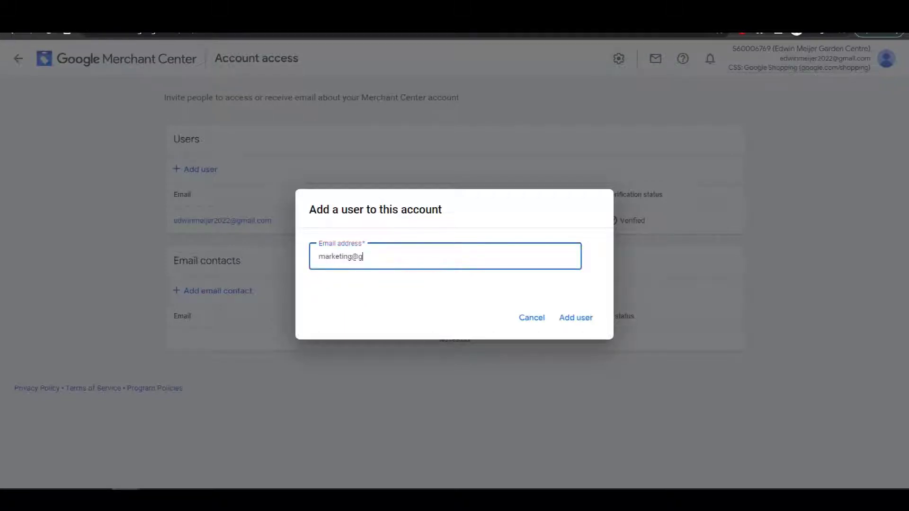
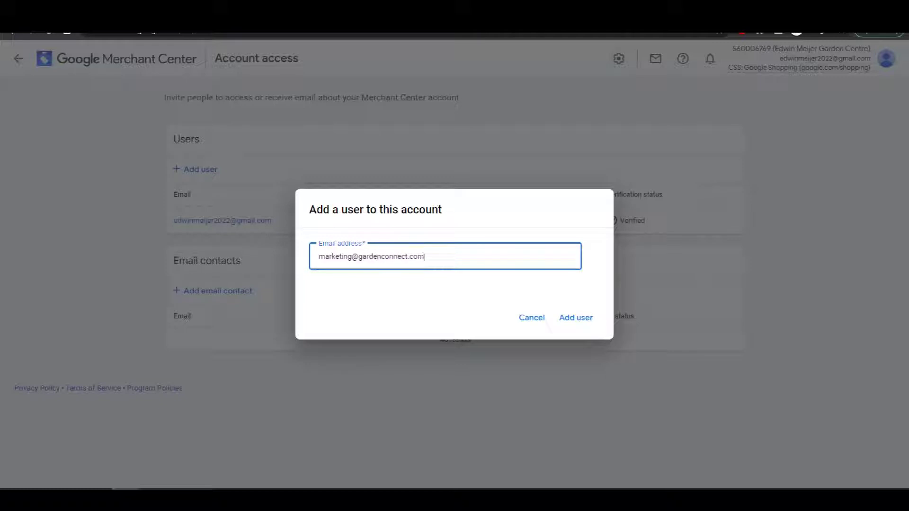
left_click(576, 317)
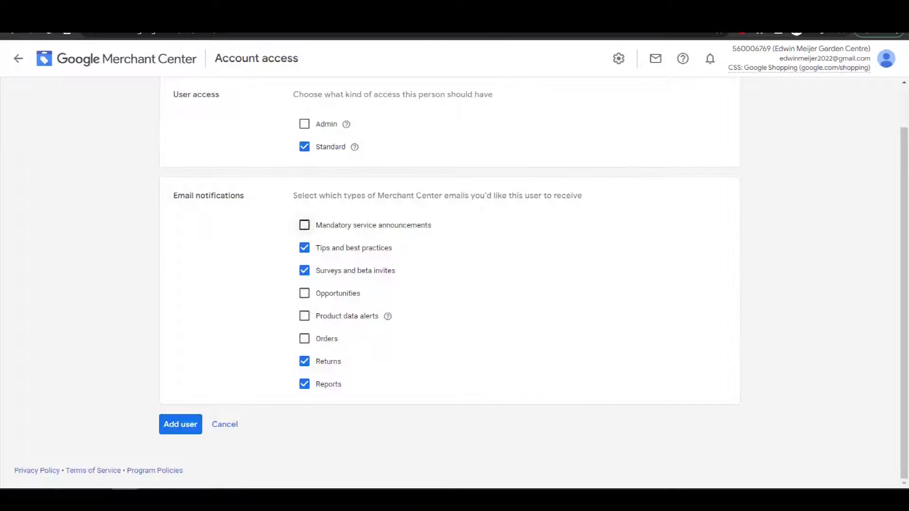
scroll(455, 284, "up", 2)
left_click(304, 171)
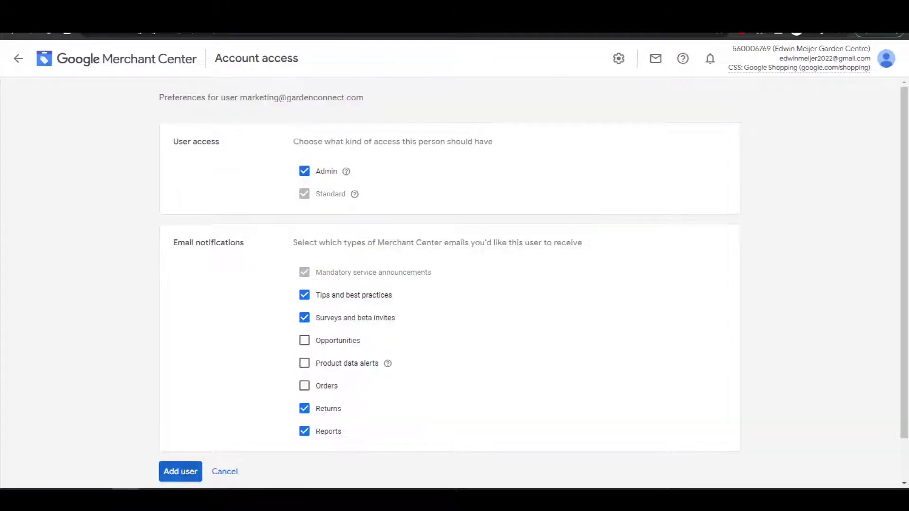
left_click(180, 471)
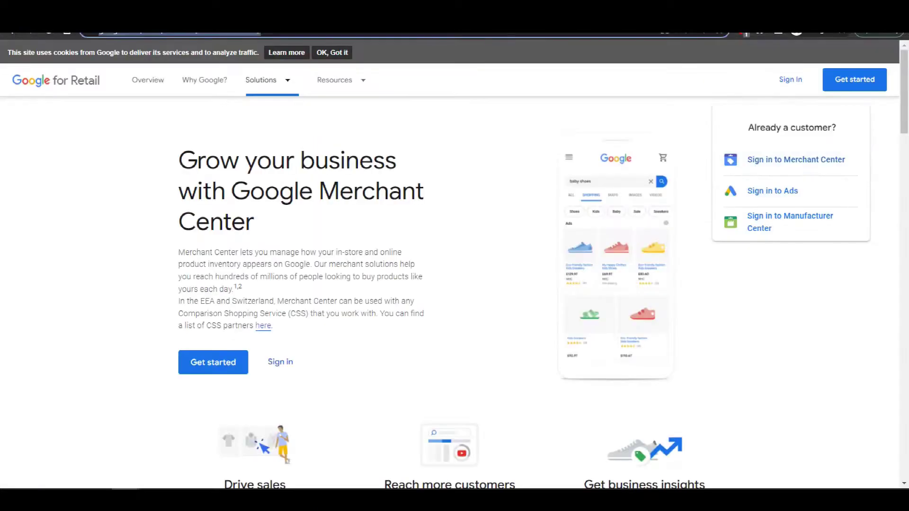
type("google.com")
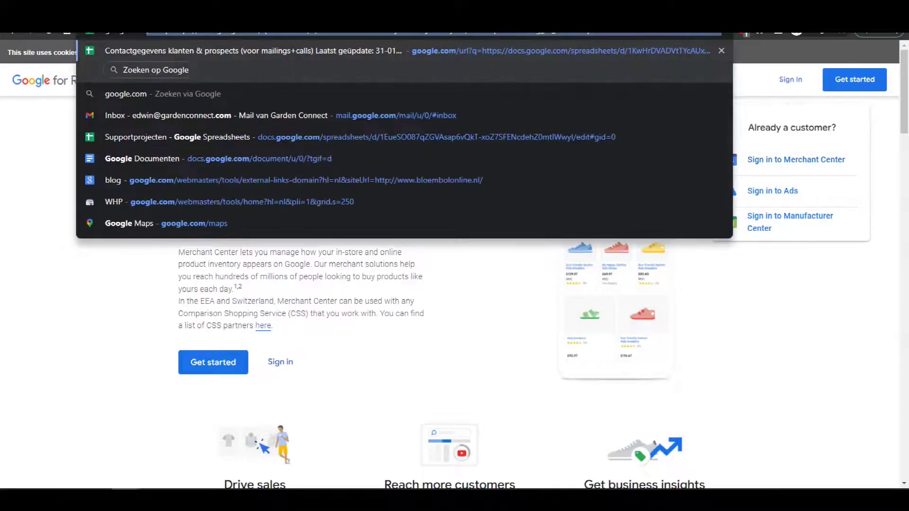
type("/analytics")
Load google.com/analytics and open the Admin settings for EM Garden Centre.
key("Return")
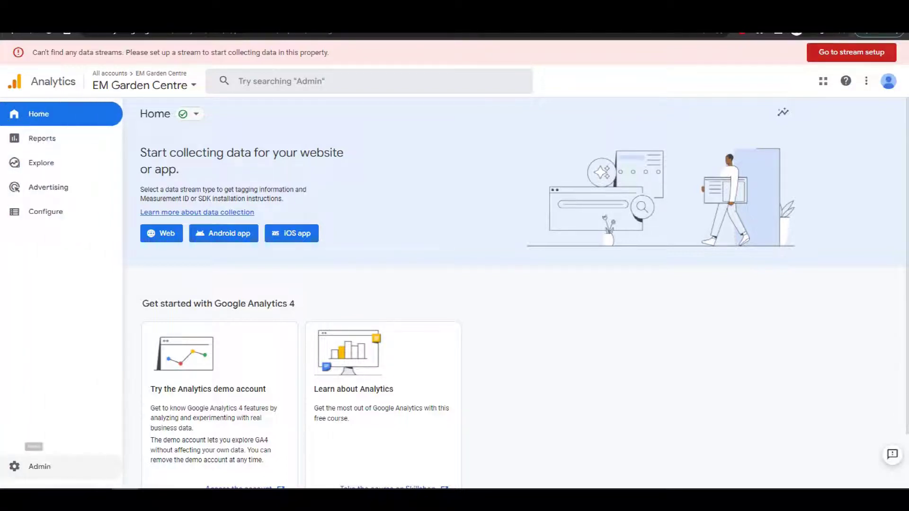
left_click(15, 467)
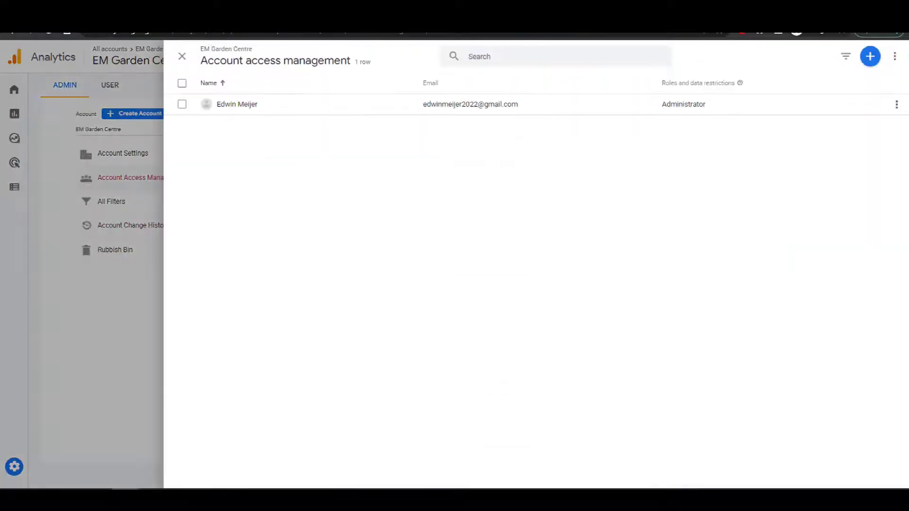
left_click(870, 56)
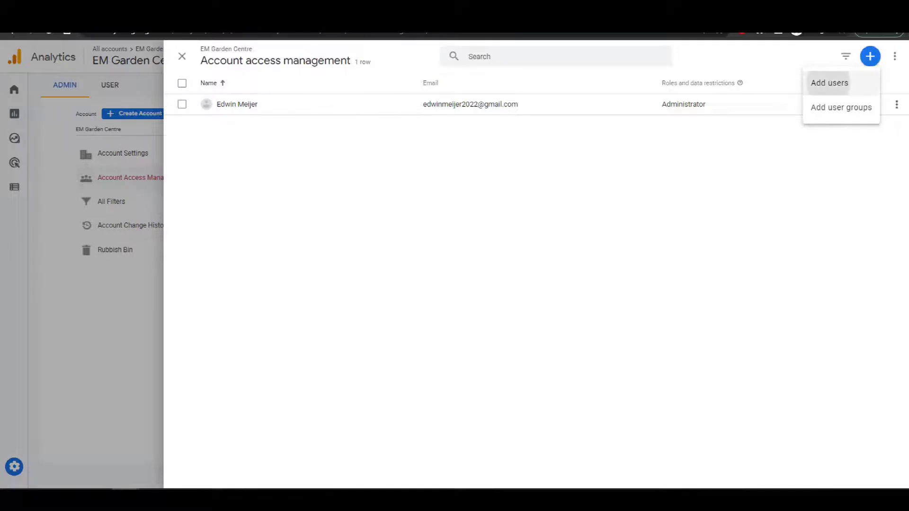
left_click(831, 83)
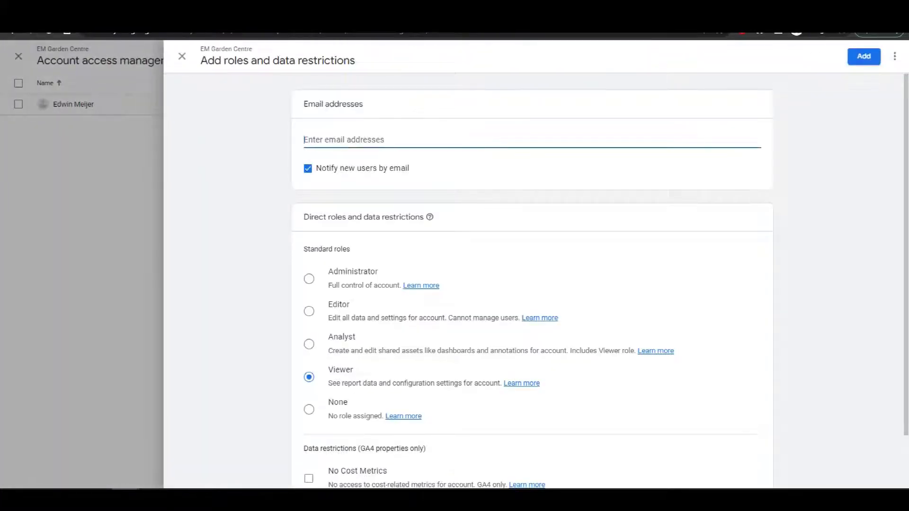
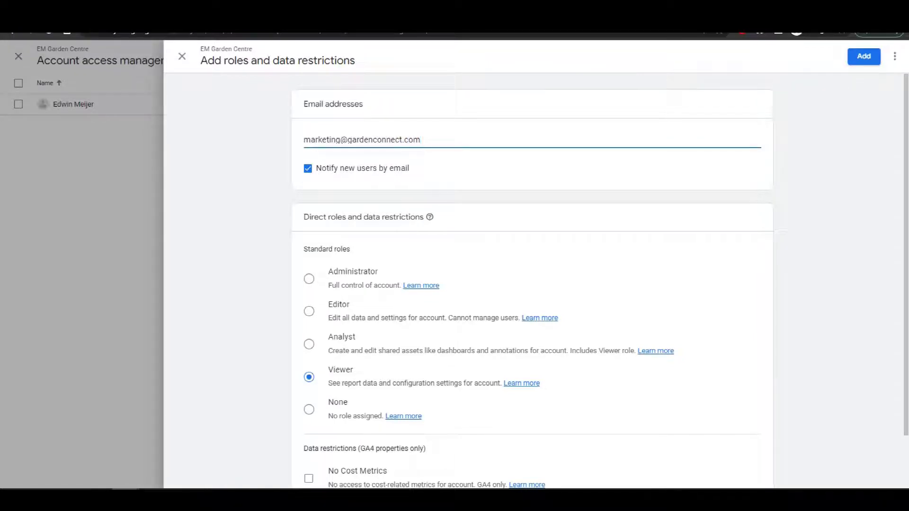
left_click(309, 279)
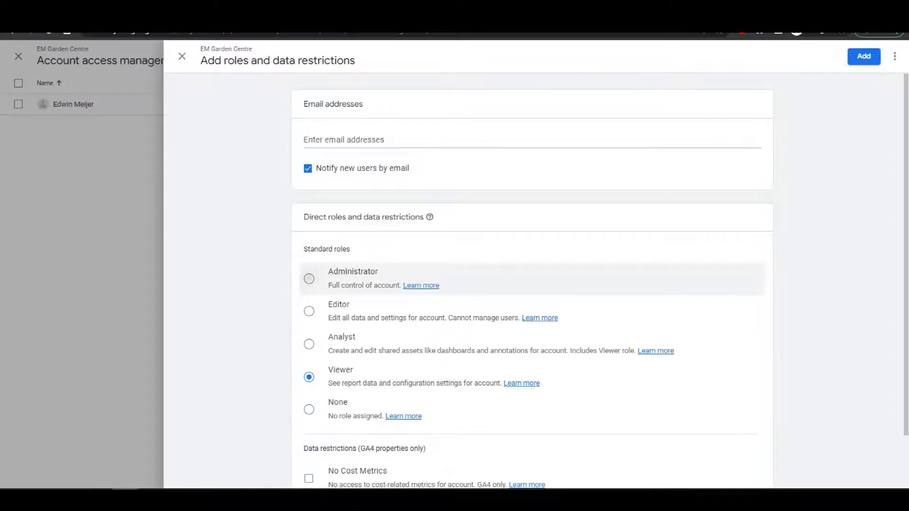
left_click(309, 320)
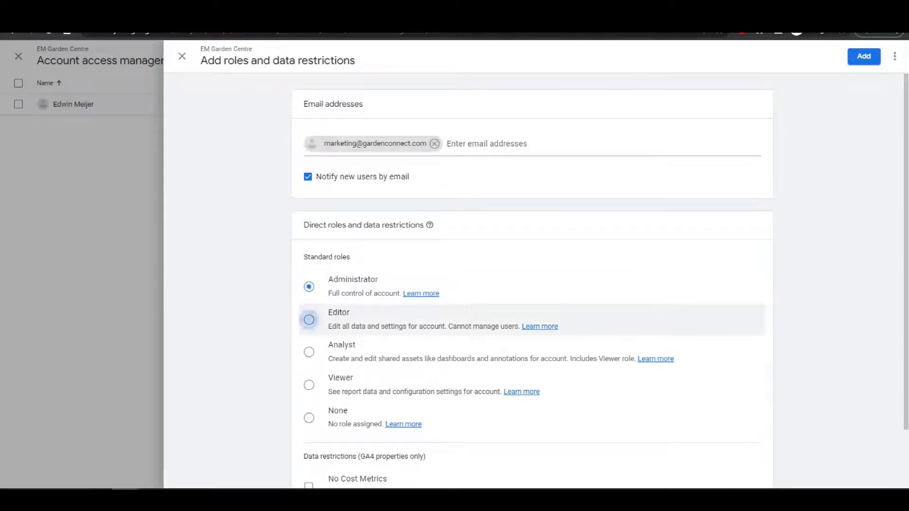
scroll(533, 284, "down", 2)
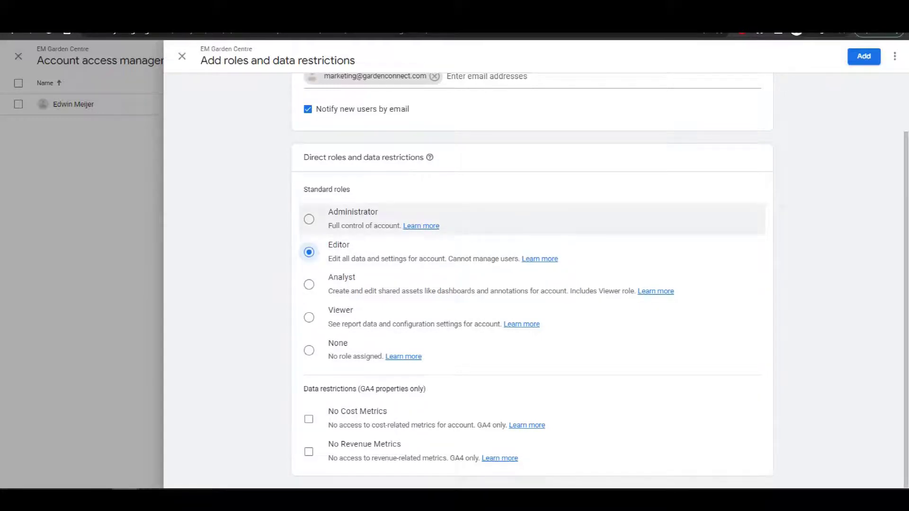
scroll(533, 284, "up", 2)
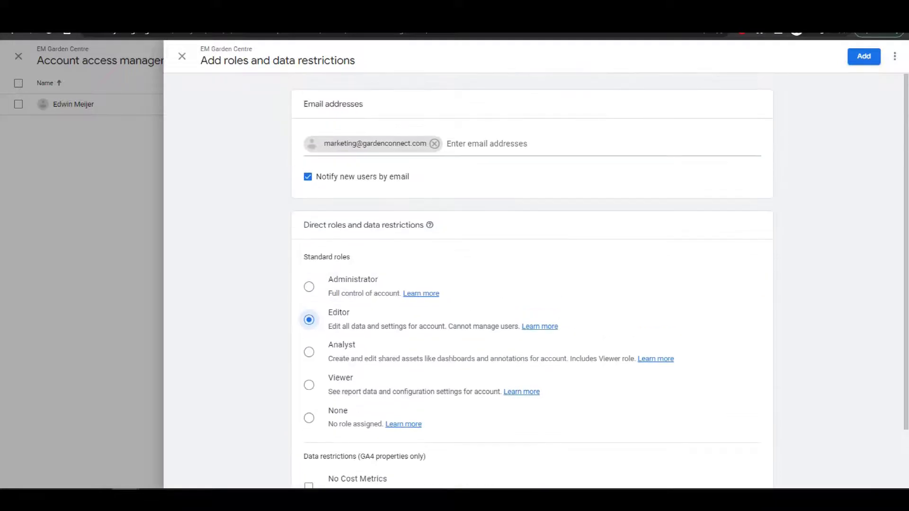
left_click(864, 56)
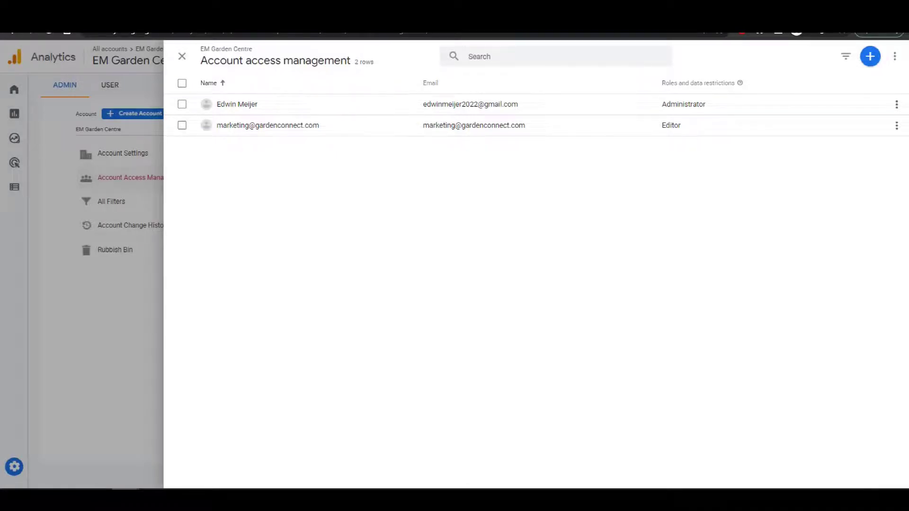
Close account access and begin a new link under the property's Google Ads links.
key("Escape")
scroll(366, 261, "down", 1)
scroll(366, 261, "down", 2)
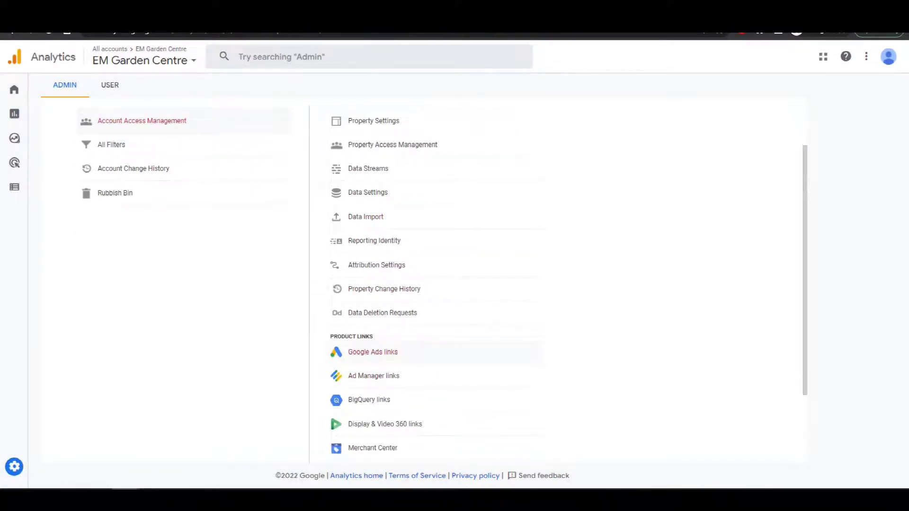
left_click(373, 351)
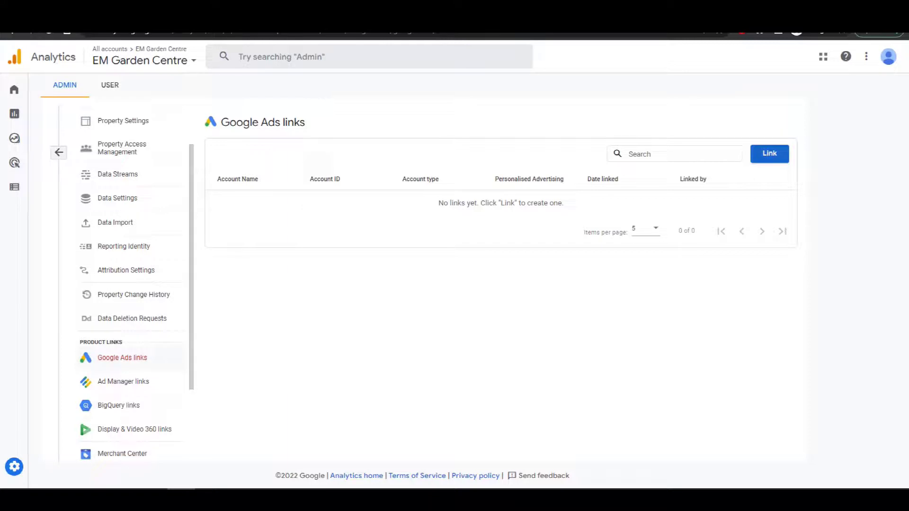
left_click(769, 154)
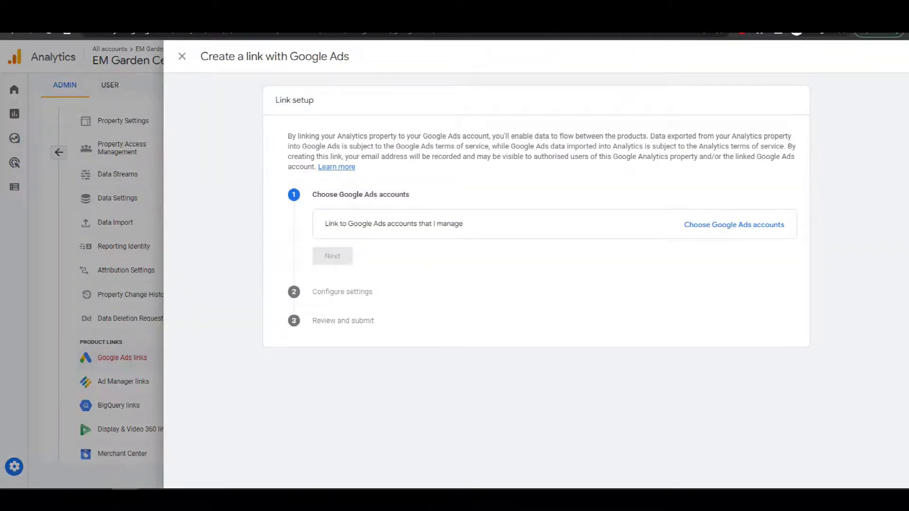
left_click(733, 224)
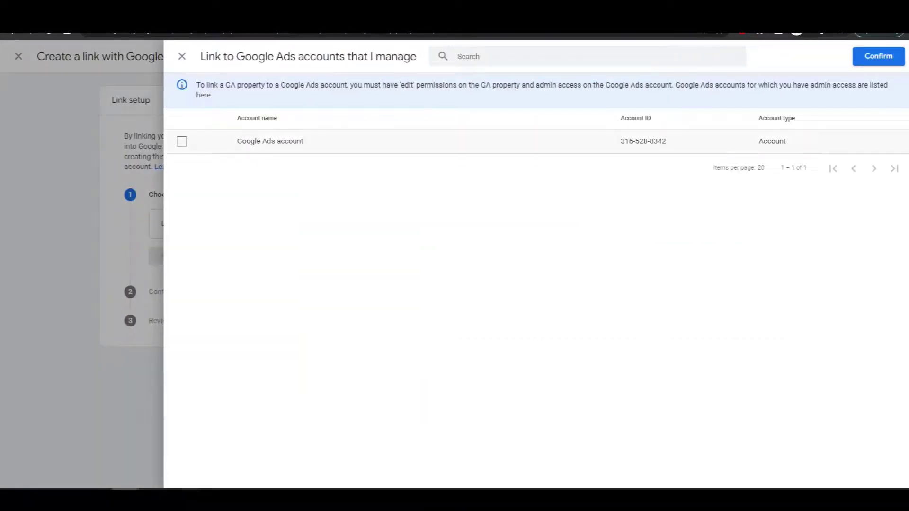
left_click(183, 141)
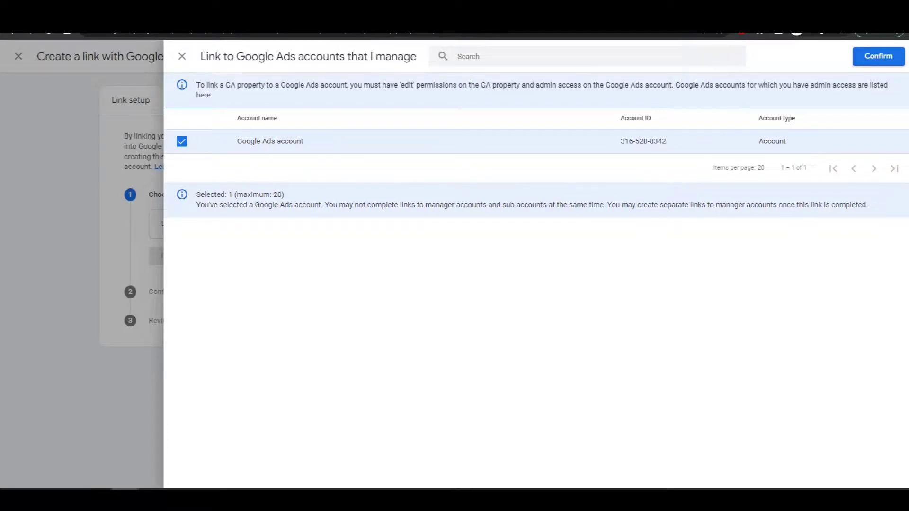
left_click(879, 56)
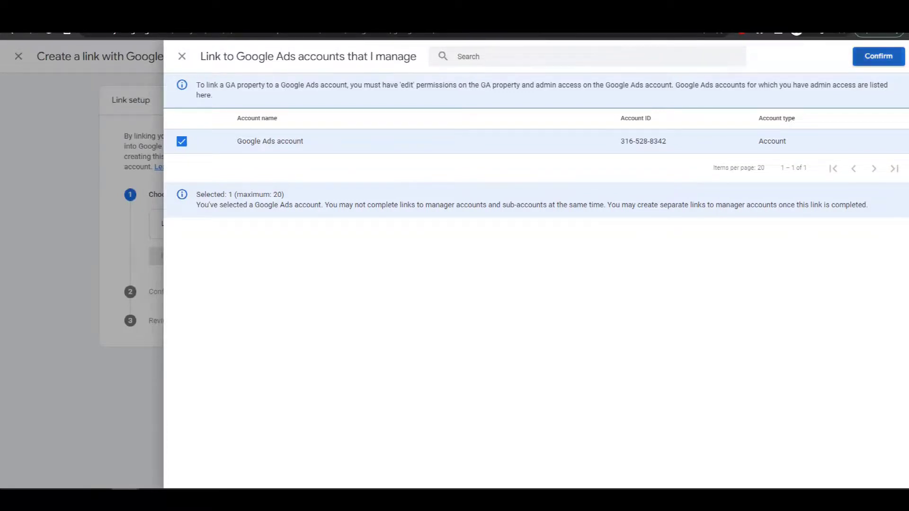
left_click(333, 282)
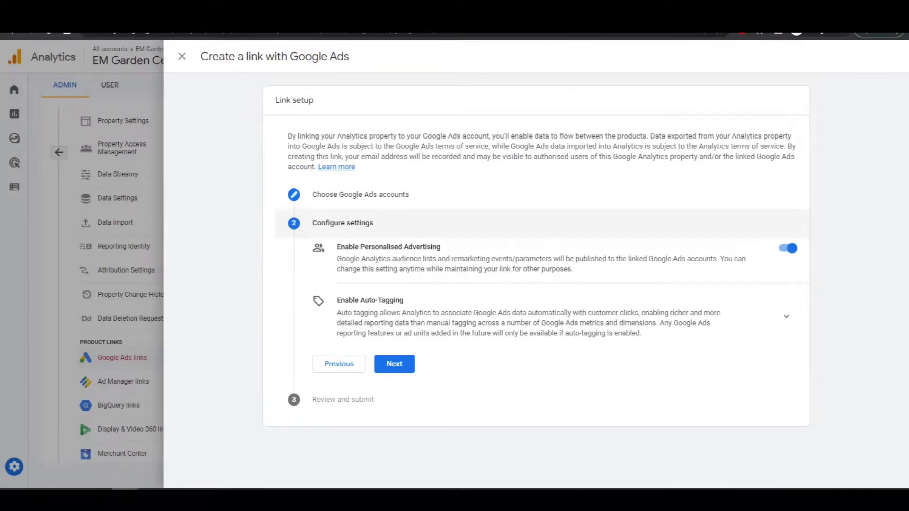
left_click(394, 364)
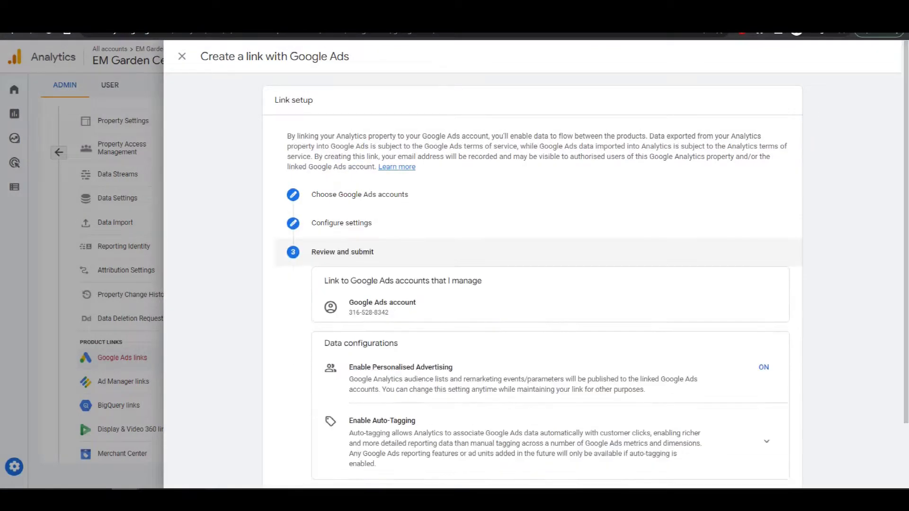
left_click(397, 444)
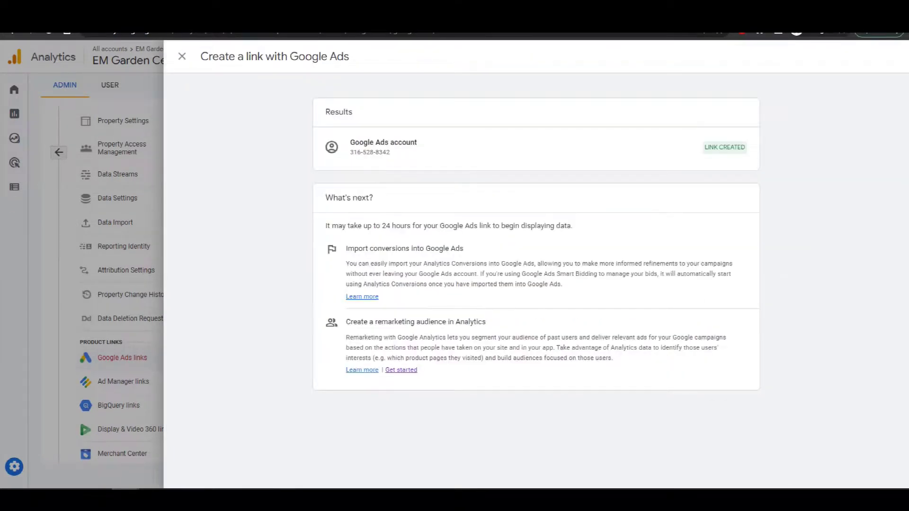
left_click(182, 56)
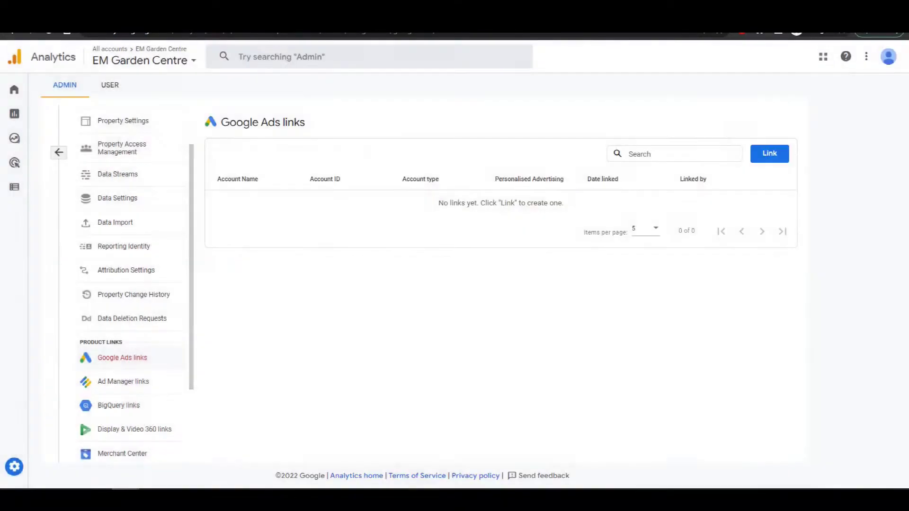